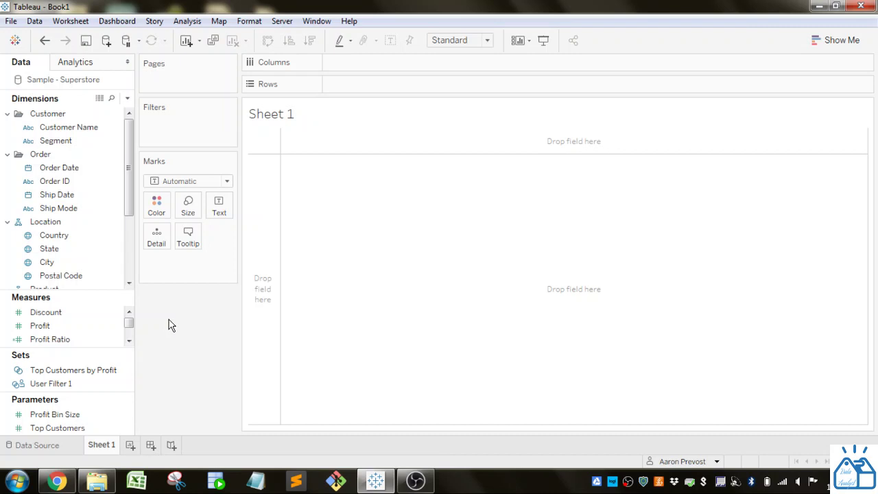
# Step: Delete the User Filter 1 set, leaving only Top Customers by Profit under Sets
pyautogui.rightClick(98, 383)
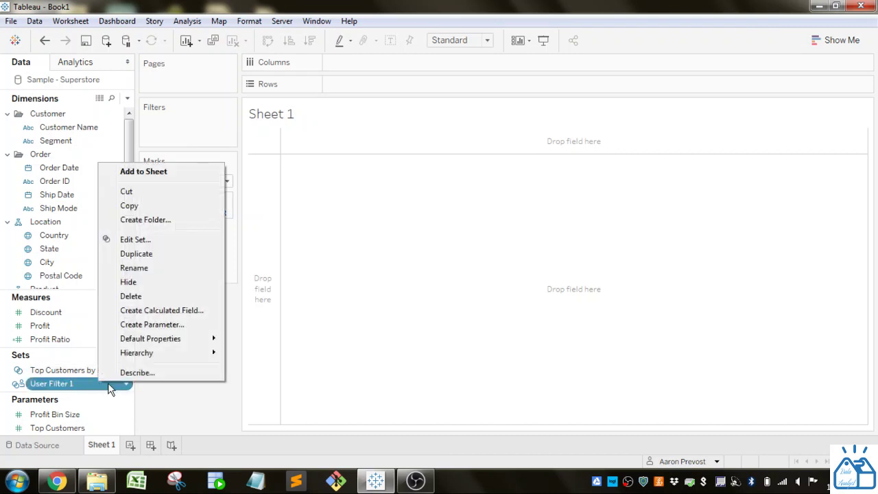
pyautogui.click(154, 302)
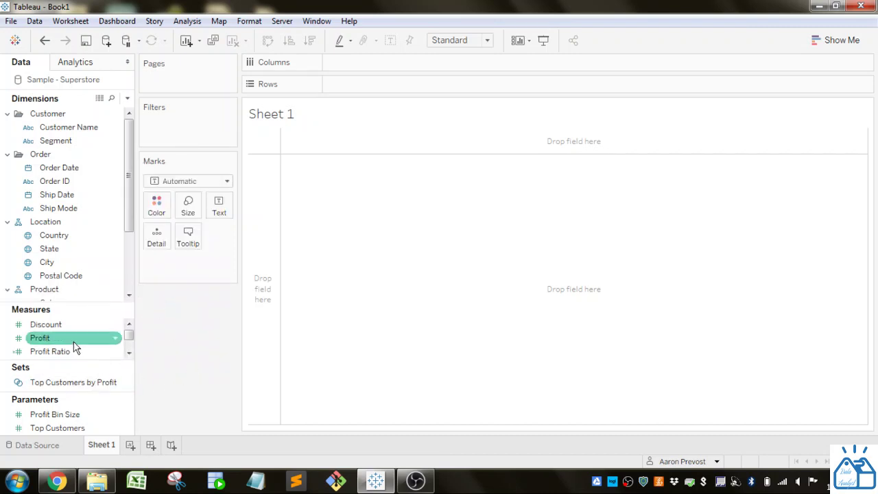
pyautogui.click(289, 24)
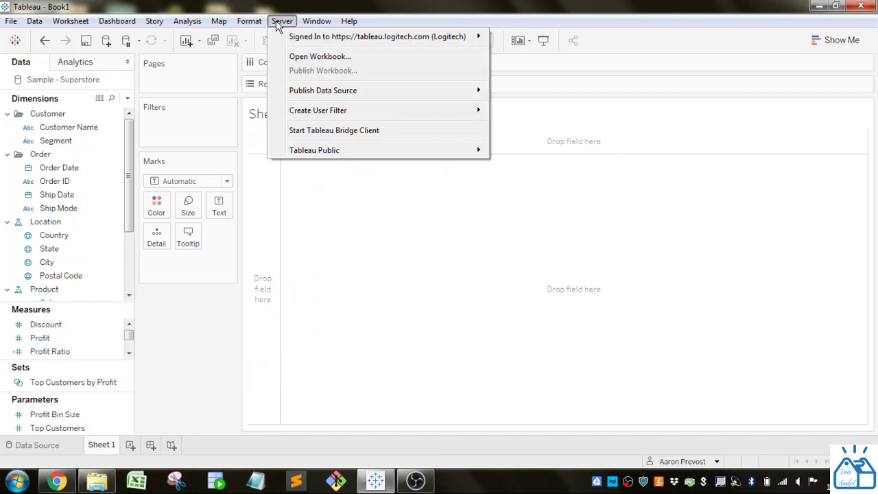
# Step: Start a Region user filter and search for and select the first user
pyautogui.moveTo(326, 118)
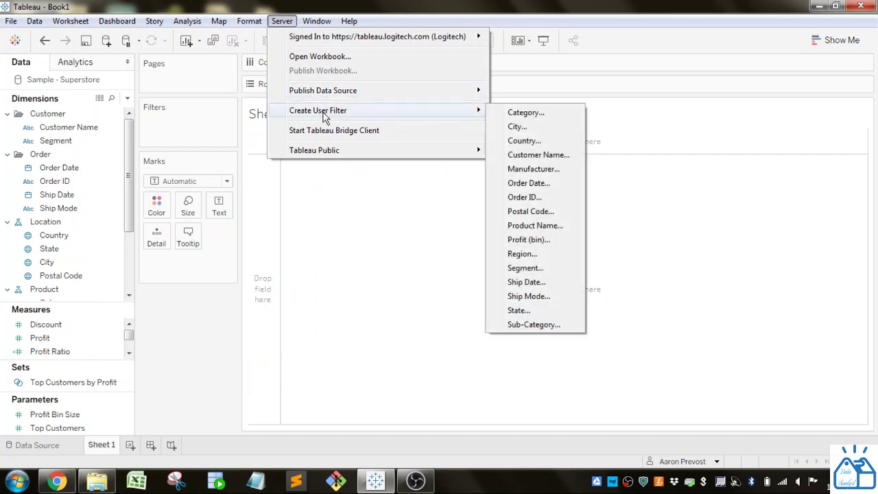
pyautogui.click(535, 258)
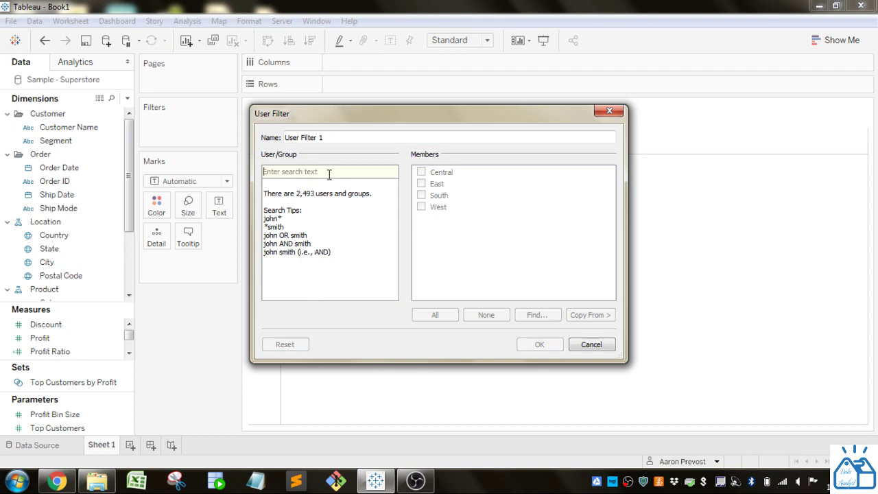
pyautogui.click(288, 172)
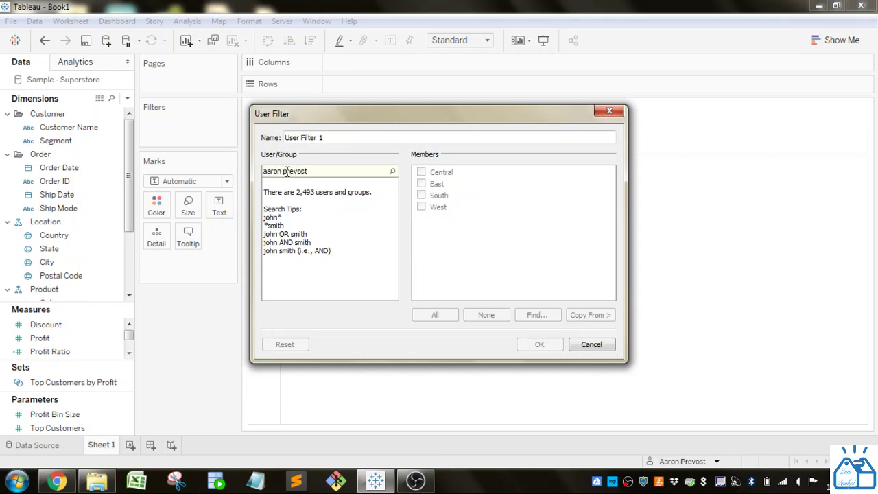
pyautogui.press('Return')
pyautogui.click(311, 208)
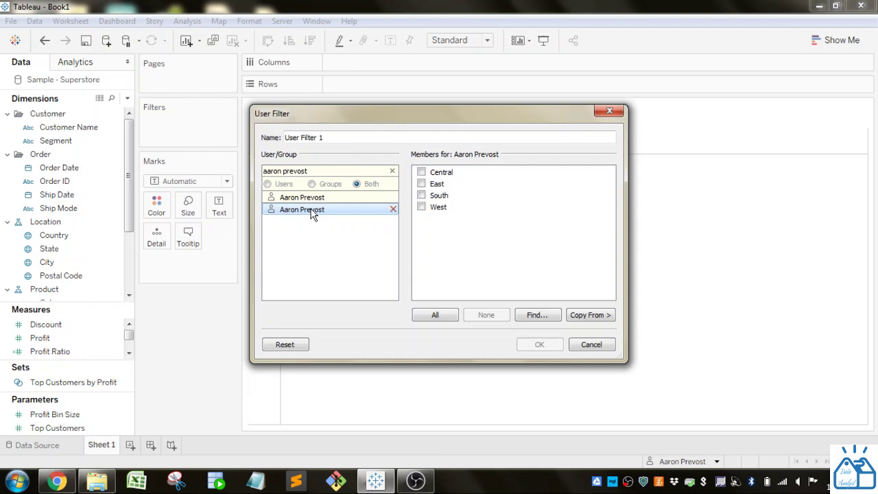
# Step: Grant that user West, South, East and Central, and name the filter 'Region User Filter'
pyautogui.click(422, 208)
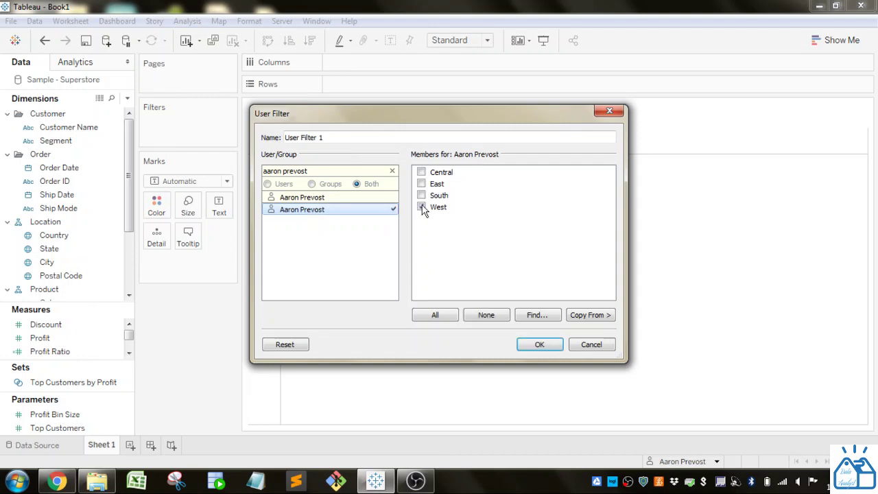
pyautogui.click(422, 196)
pyautogui.click(422, 184)
pyautogui.click(421, 172)
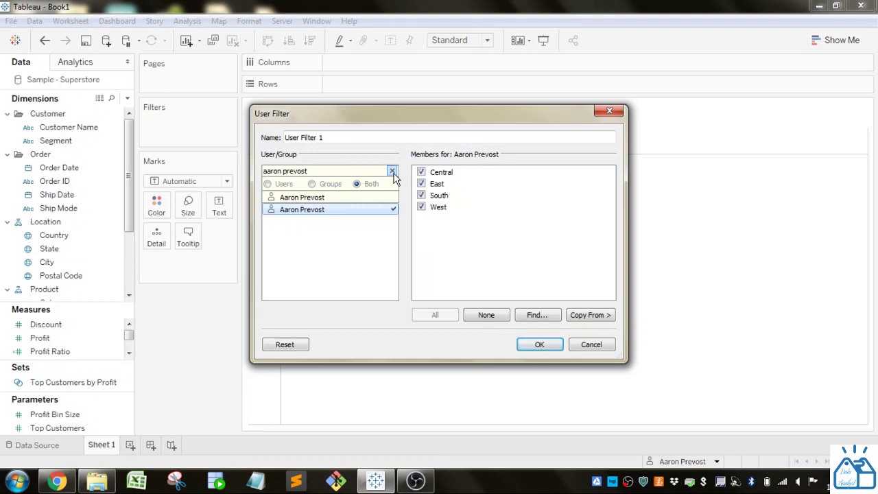
pyautogui.moveTo(327, 137); pyautogui.dragTo(261, 137)
pyautogui.write('R')
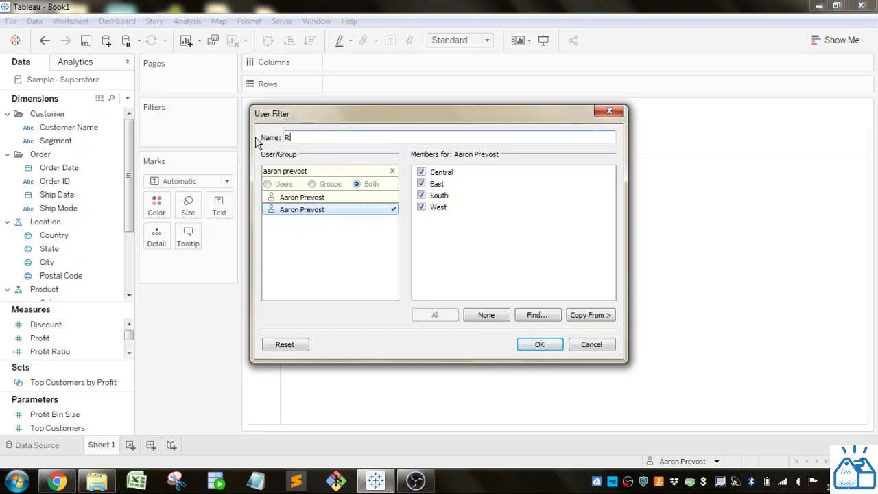
pyautogui.write('egion User Filter')
# Step: Search for a second user, give them only West, and confirm the filter
pyautogui.click(392, 171)
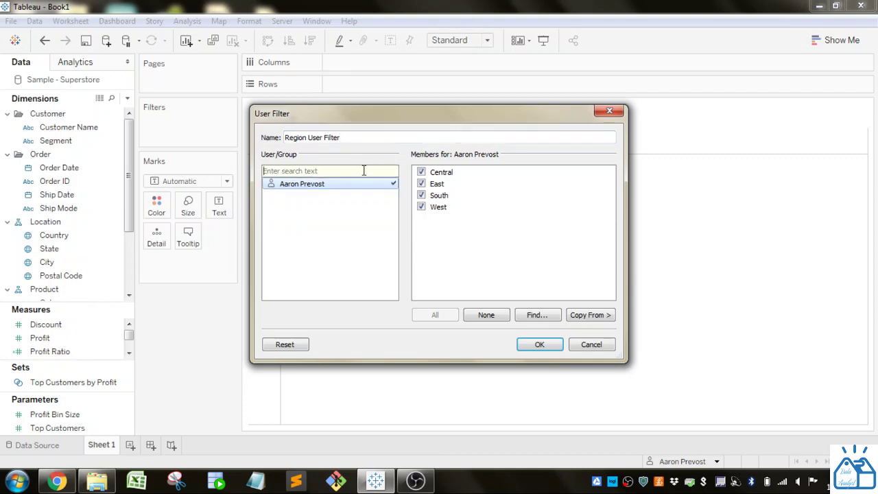
pyautogui.click(326, 198)
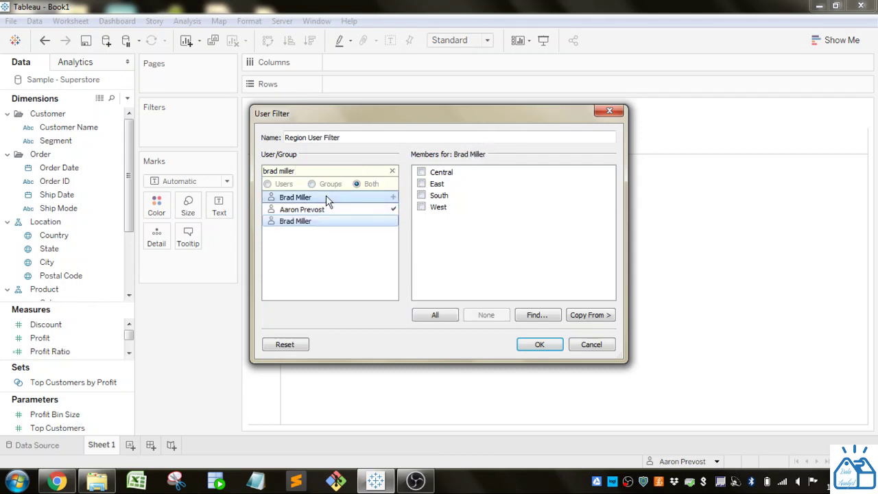
pyautogui.click(421, 207)
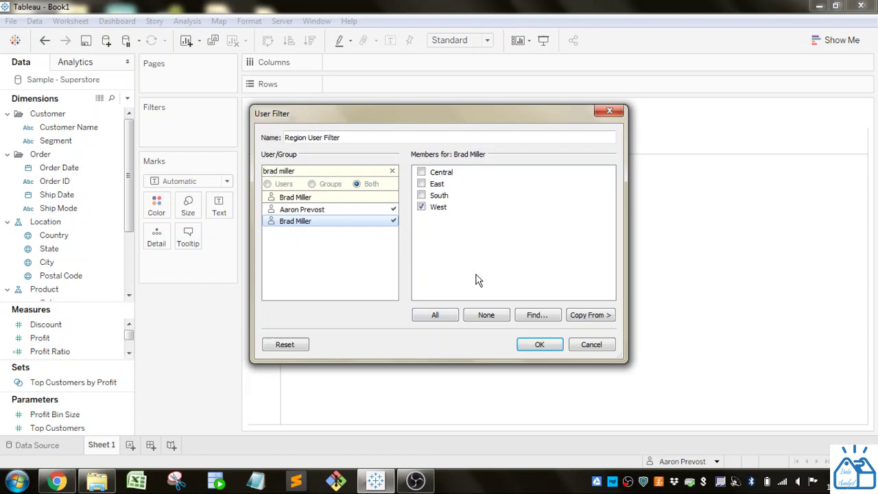
pyautogui.click(540, 345)
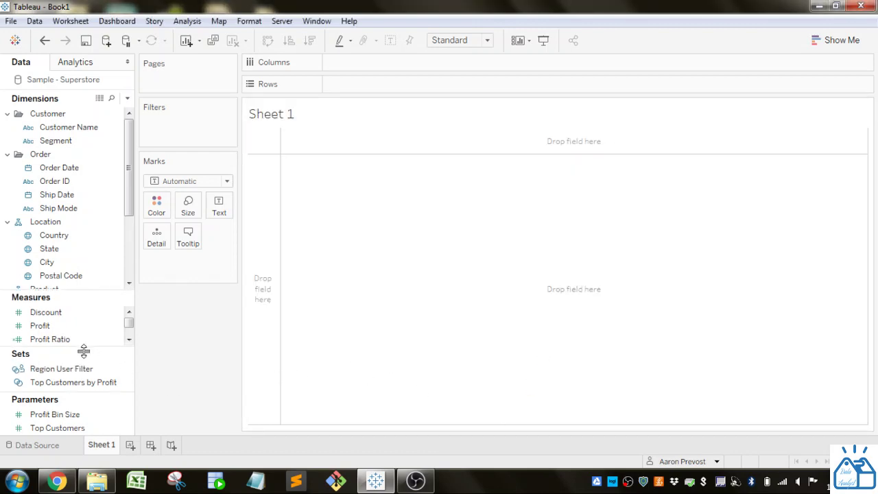
# Step: Place the Region User Filter set from the Sets area on Sheet 1's Filters shelf
pyautogui.moveTo(83, 351); pyautogui.dragTo(82, 292)
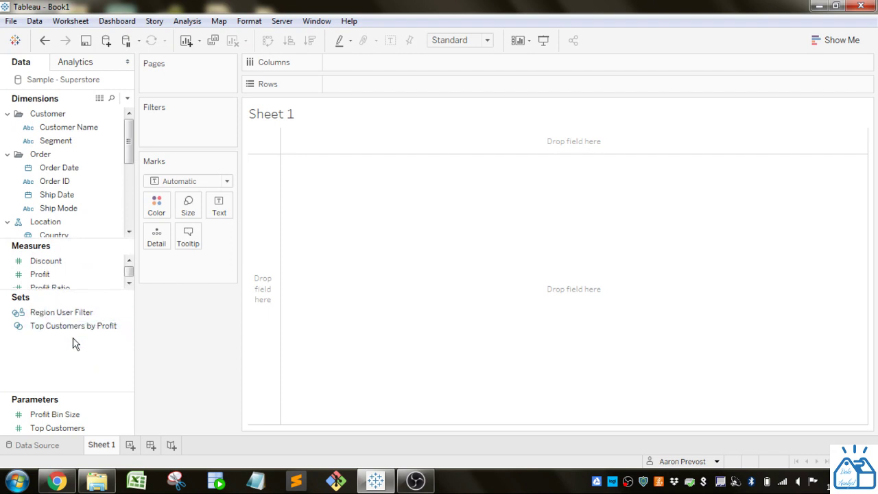
pyautogui.click(63, 314)
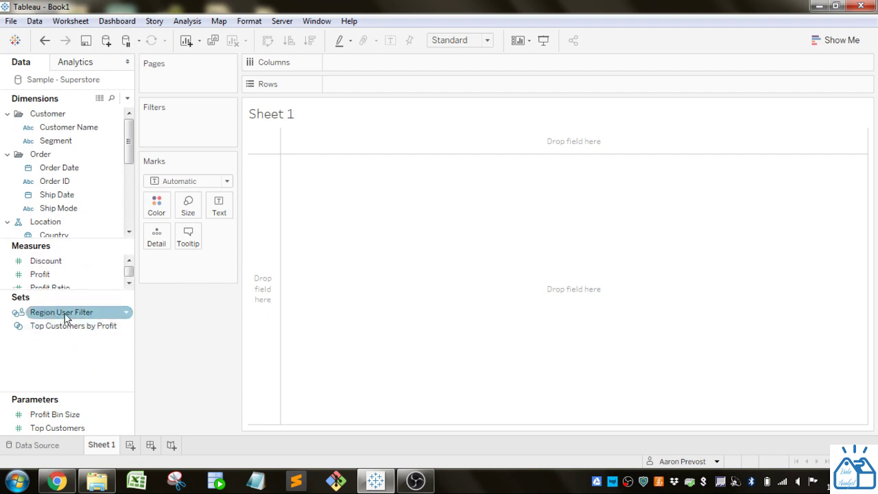
pyautogui.click(80, 368)
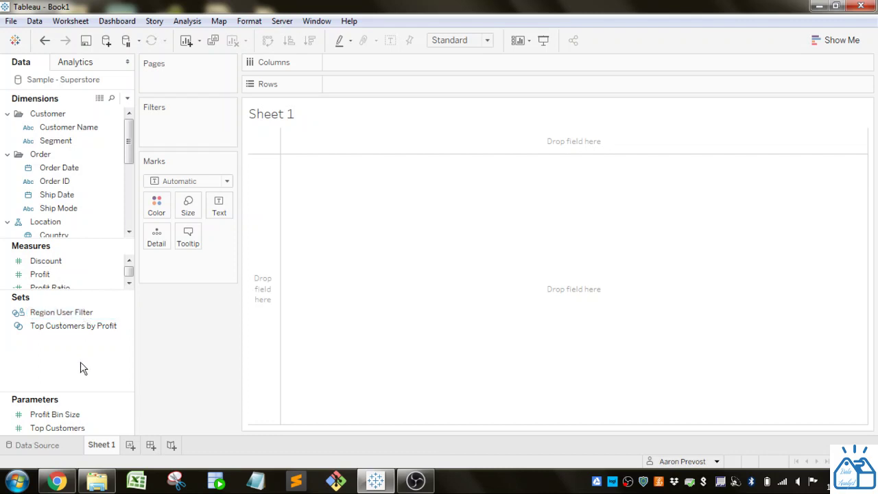
pyautogui.click(68, 314)
pyautogui.moveTo(68, 317); pyautogui.dragTo(208, 128)
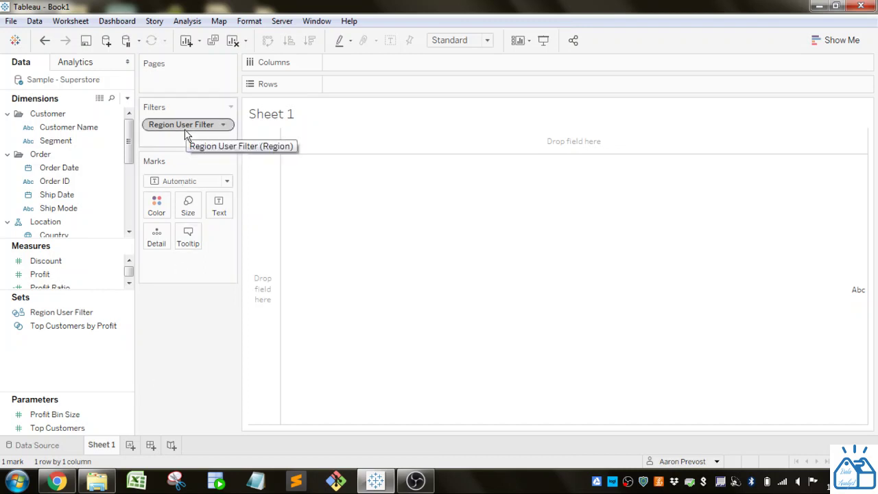
# Step: Put Region on Rows and add SUM(Sales) as text: Central $501,240, East $678,781, South $391,722, West $725,458
pyautogui.moveTo(130, 147); pyautogui.dragTo(130, 208)
pyautogui.moveTo(68, 207); pyautogui.dragTo(378, 82)
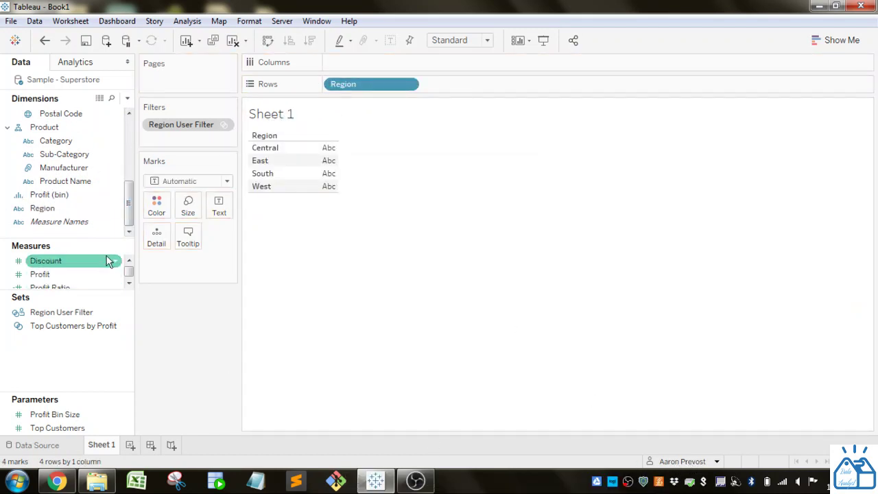
pyautogui.moveTo(89, 289); pyautogui.dragTo(122, 376)
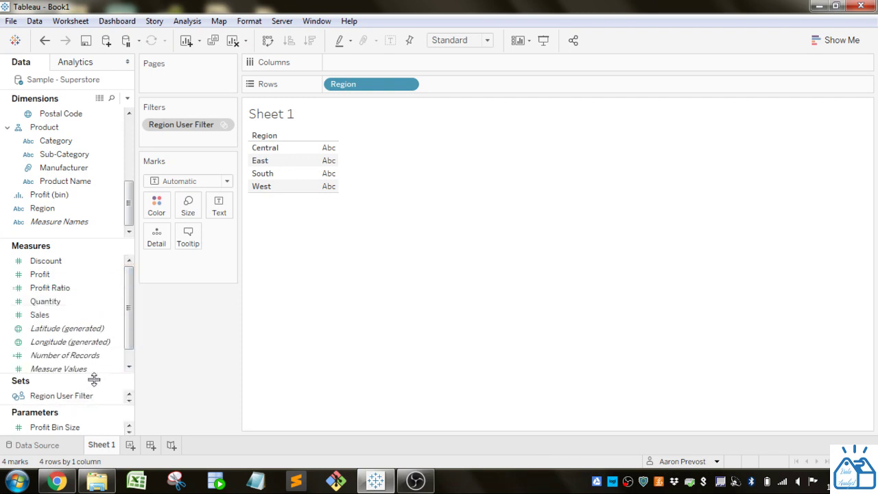
pyautogui.moveTo(127, 296)
pyautogui.mouseDown()
pyautogui.moveTo(128, 308)
pyautogui.moveTo(128, 299)
pyautogui.mouseUp()
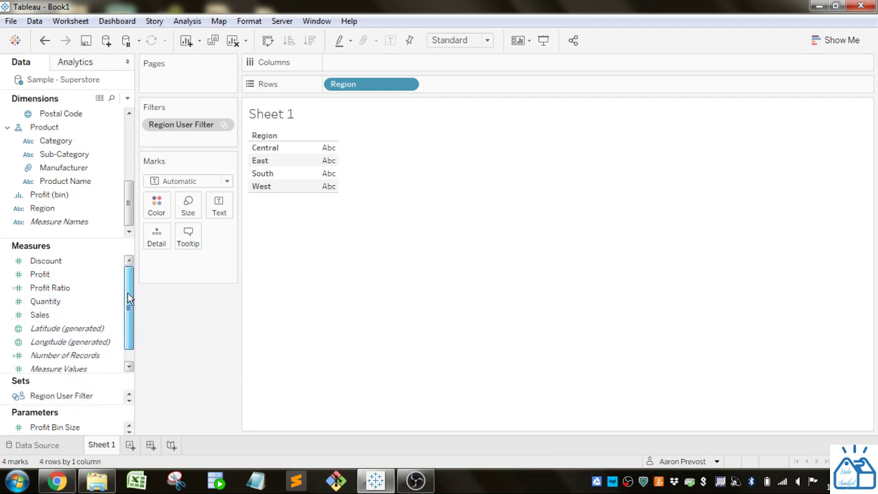
pyautogui.doubleClick(71, 313)
pyautogui.moveTo(345, 175)
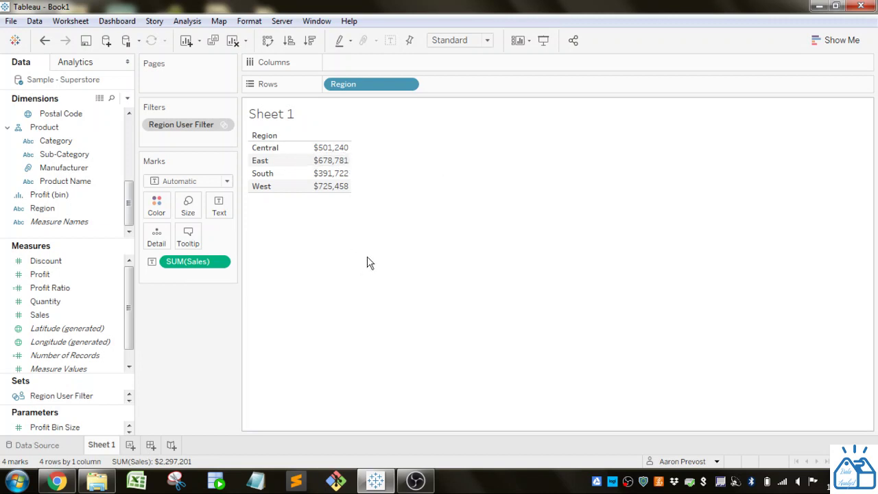
pyautogui.click(716, 462)
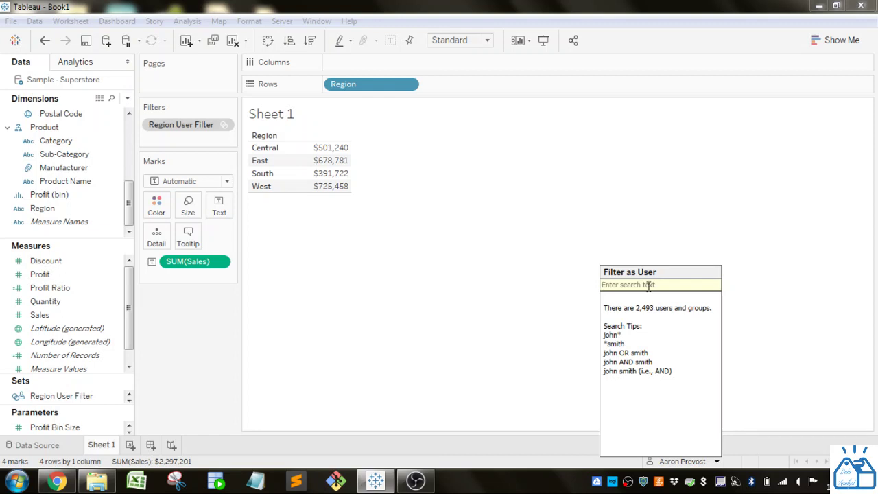
pyautogui.press('Return')
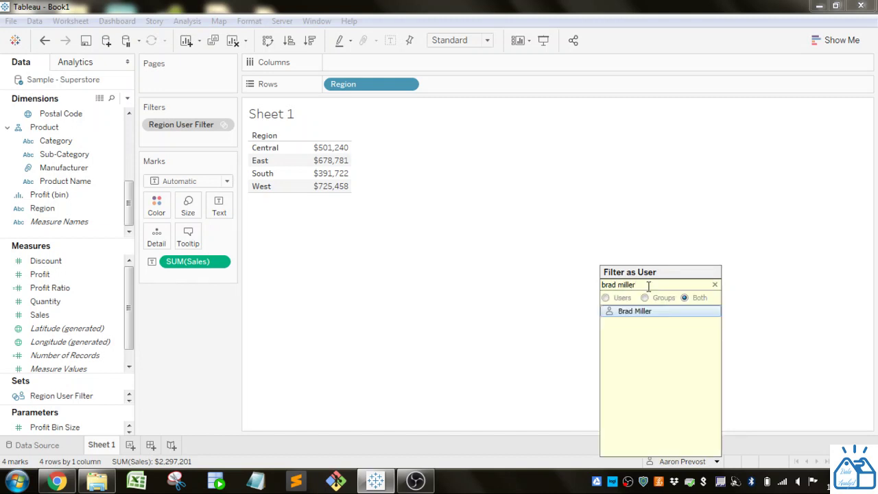
pyautogui.click(650, 313)
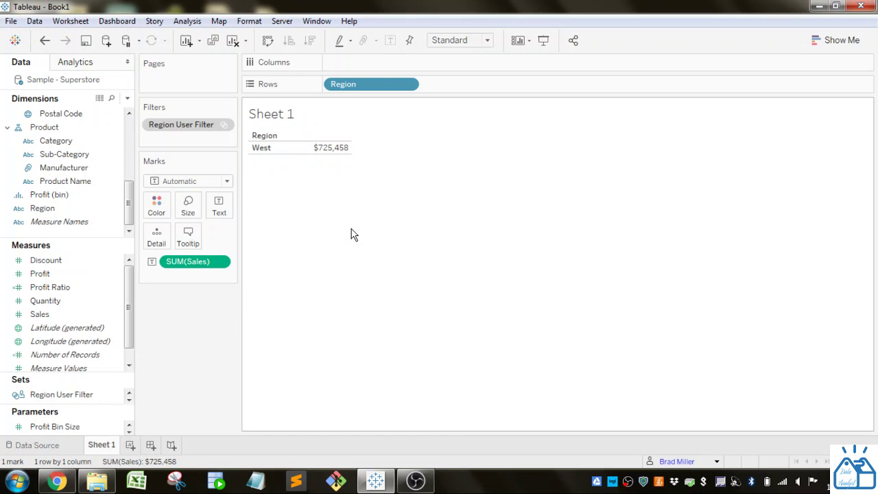
pyautogui.click(716, 462)
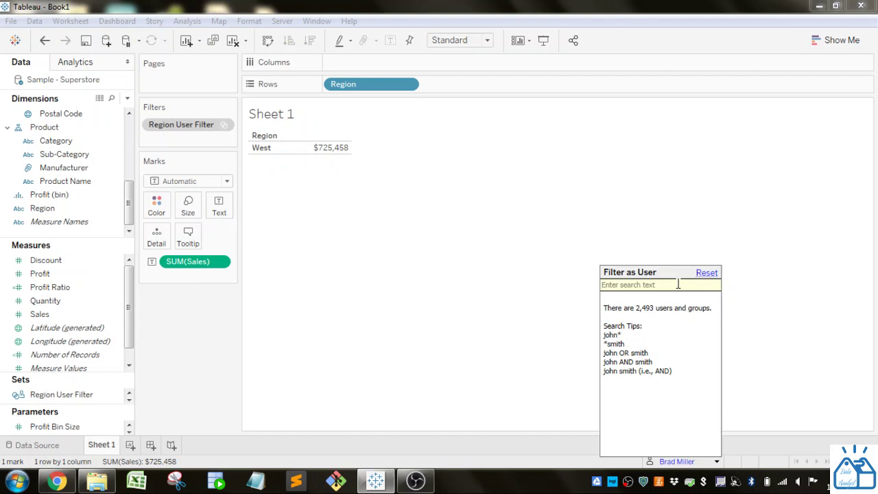
pyautogui.click(704, 272)
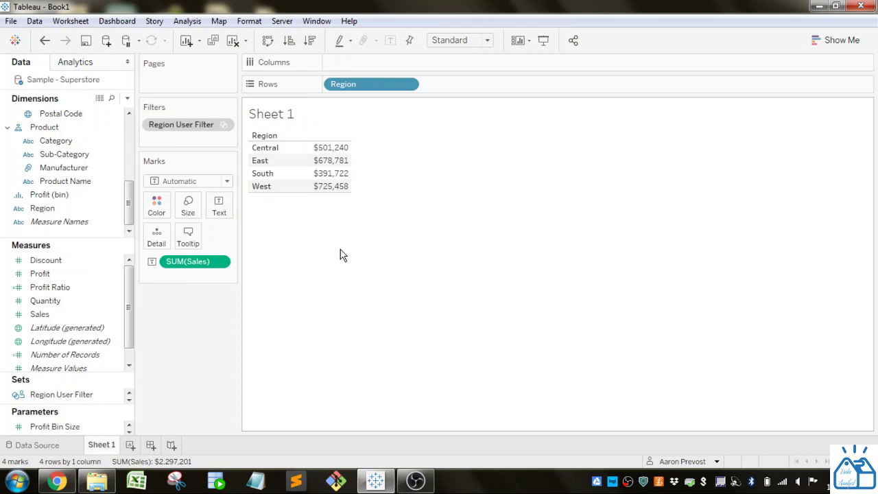
pyautogui.moveTo(129, 204); pyautogui.dragTo(129, 134)
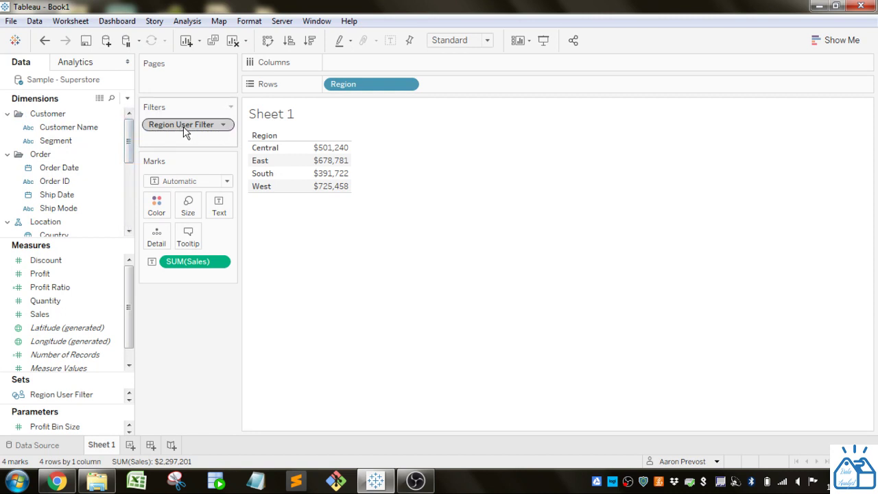
pyautogui.click(282, 20)
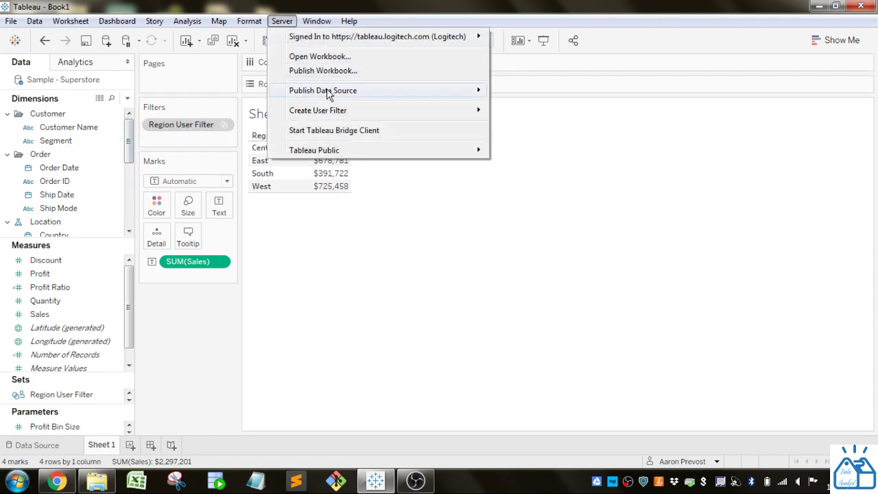
pyautogui.moveTo(332, 115)
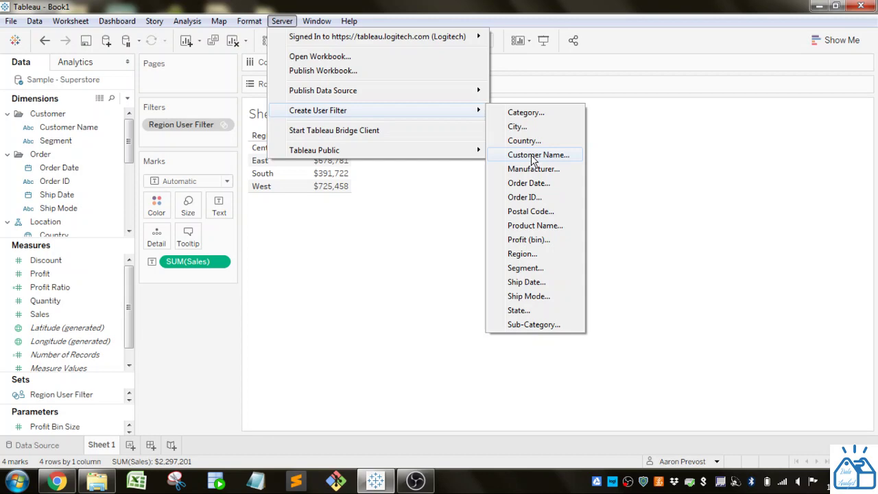
pyautogui.click(533, 159)
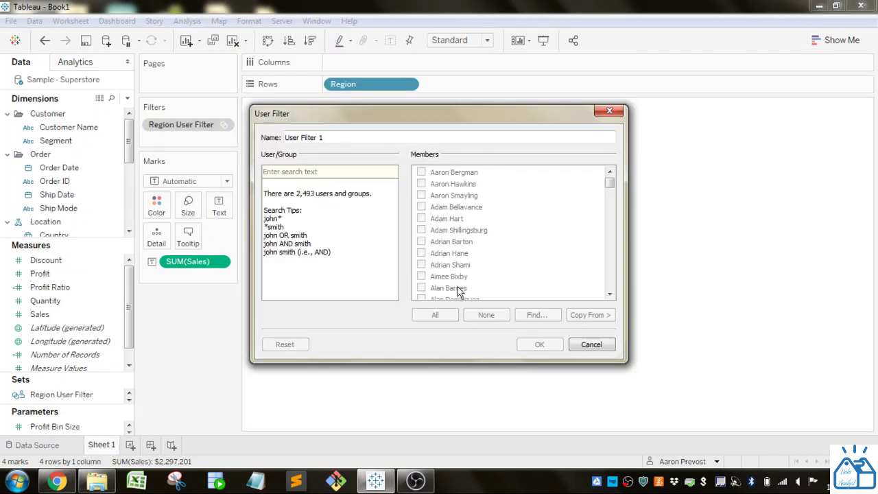
pyautogui.click(607, 346)
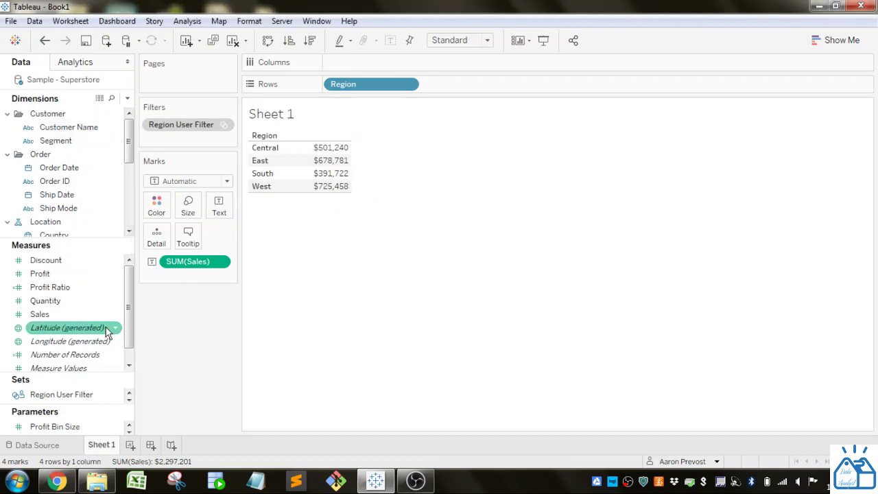